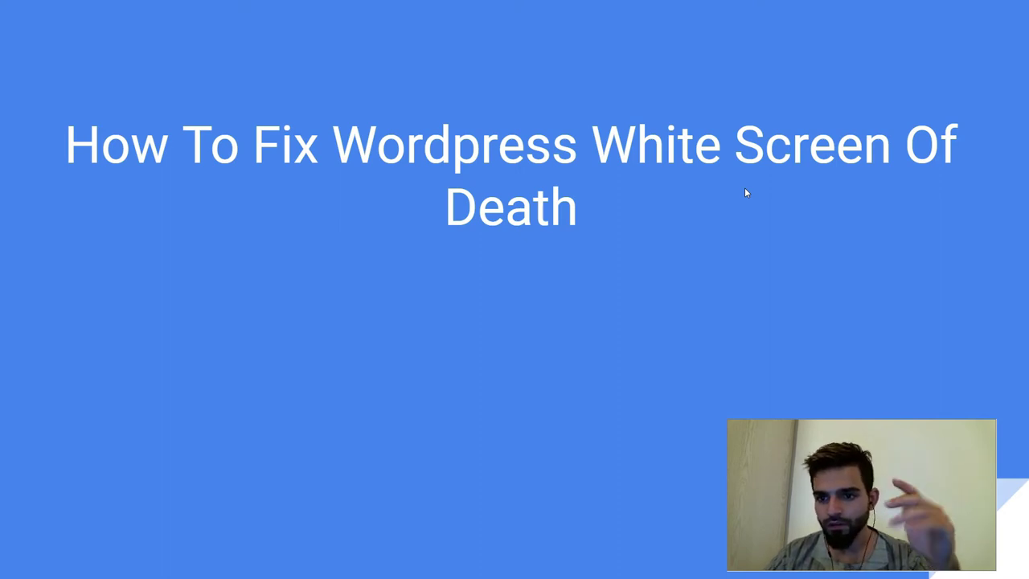
# Reveal the 'Tutorial 2020' subtitle, then leave the slideshow for the Bluehost browser tab.
pyautogui.press('Right')
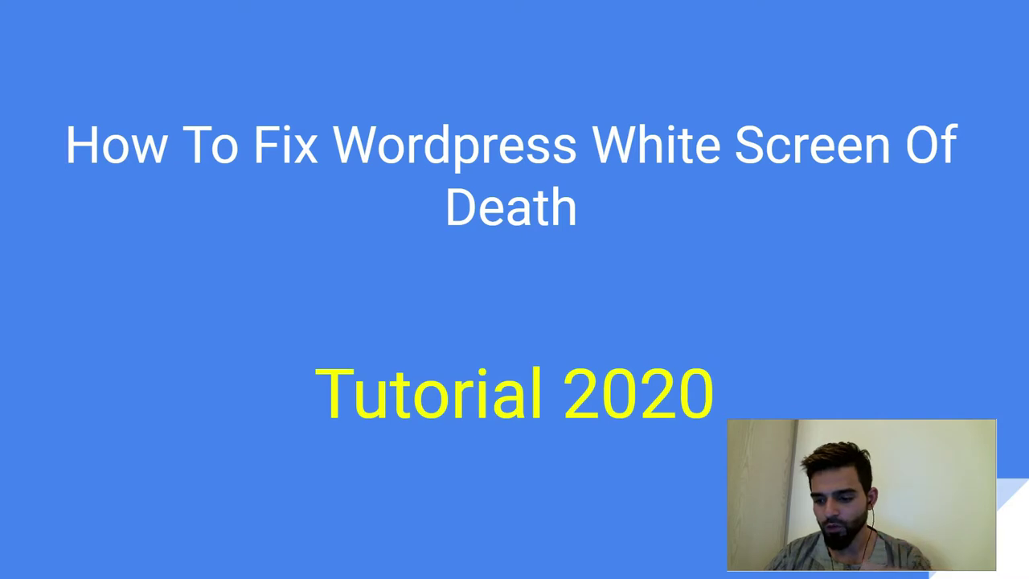
pyautogui.hotkey('alt', 'Tab')
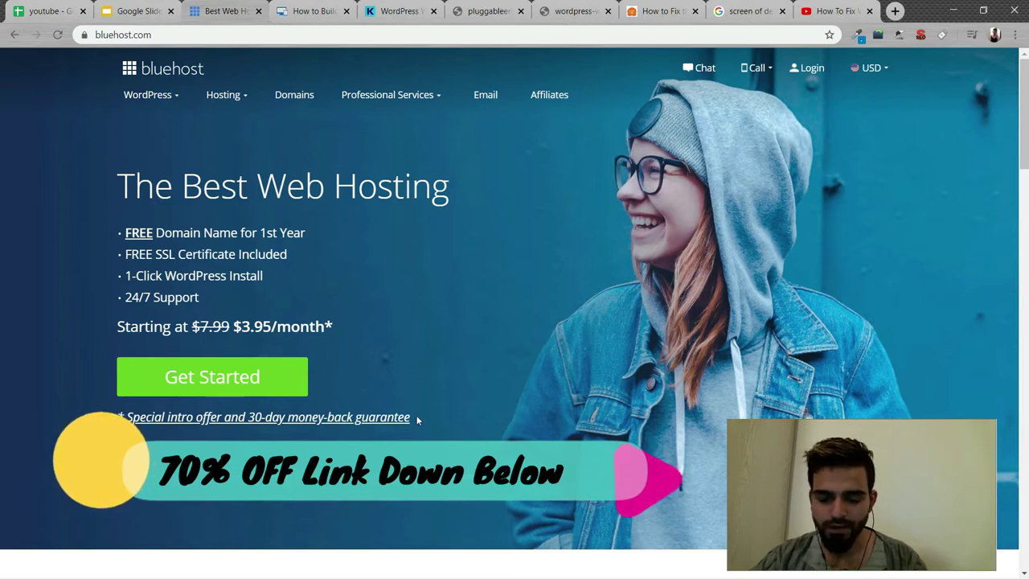
pyautogui.moveTo(417, 418); pyautogui.dragTo(223, 420)
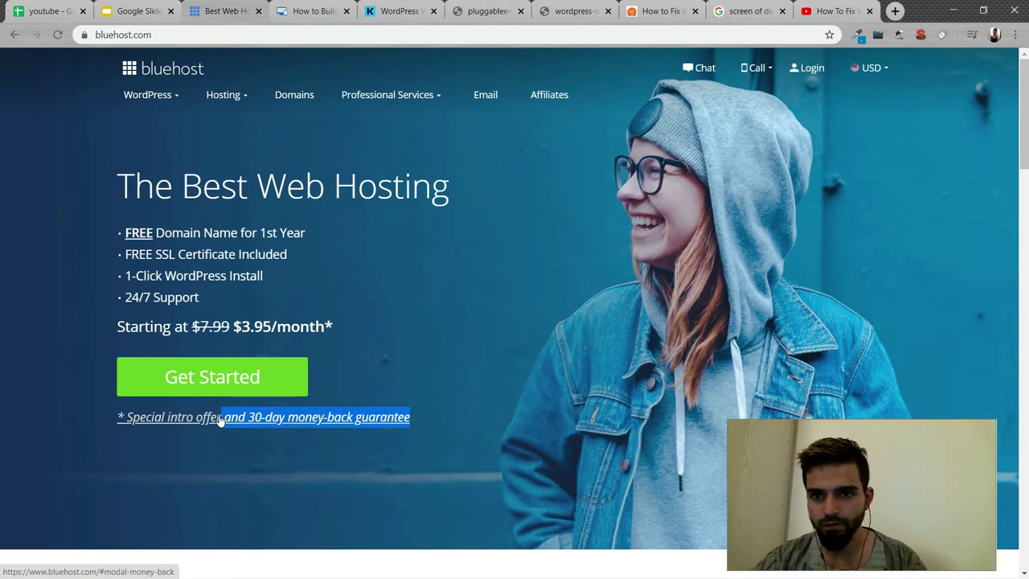
# Review the pluggable-error and white-screen screenshots, then log in from the Bluehost homepage.
pyautogui.click(486, 11)
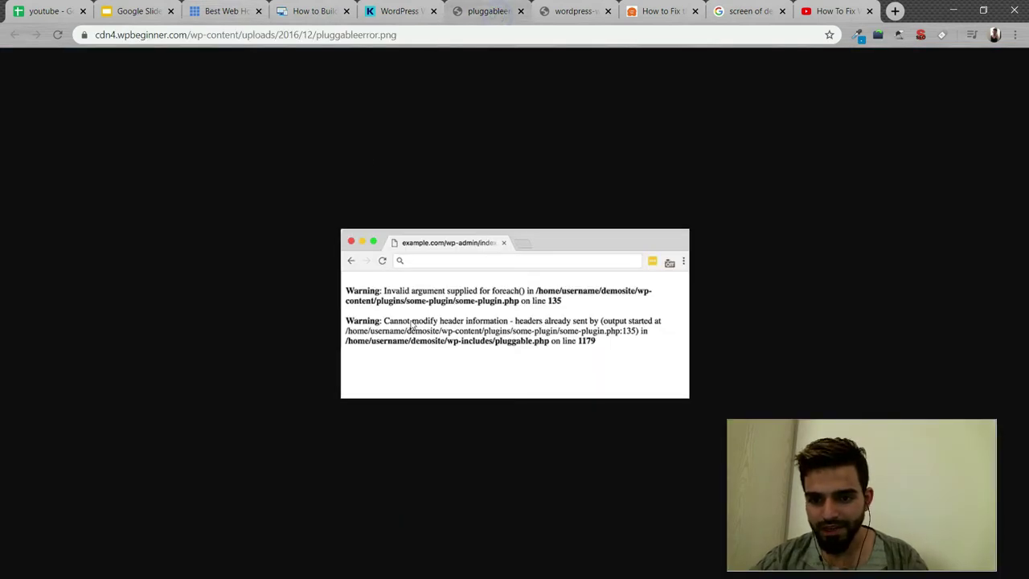
pyautogui.click(573, 11)
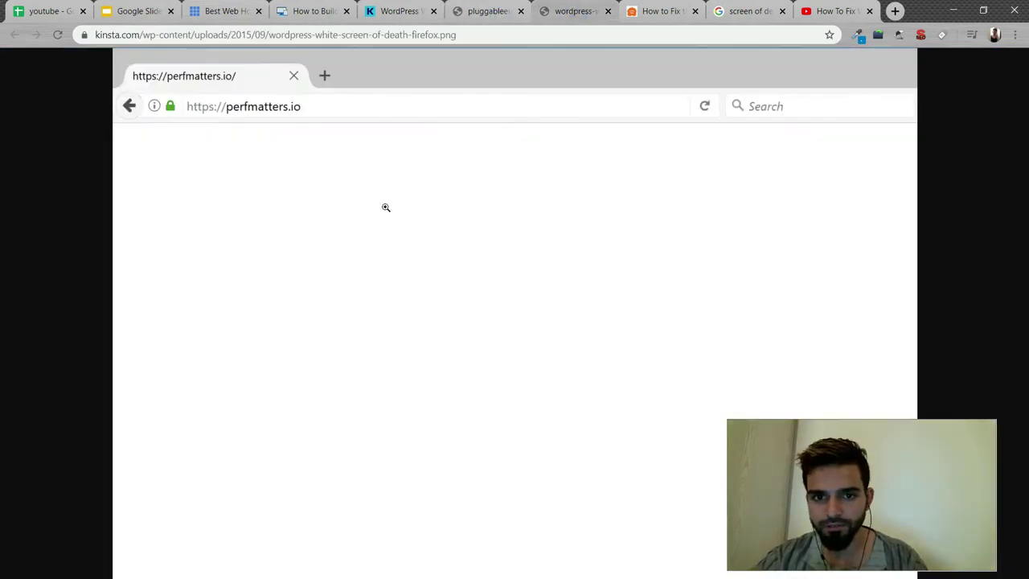
pyautogui.click(228, 8)
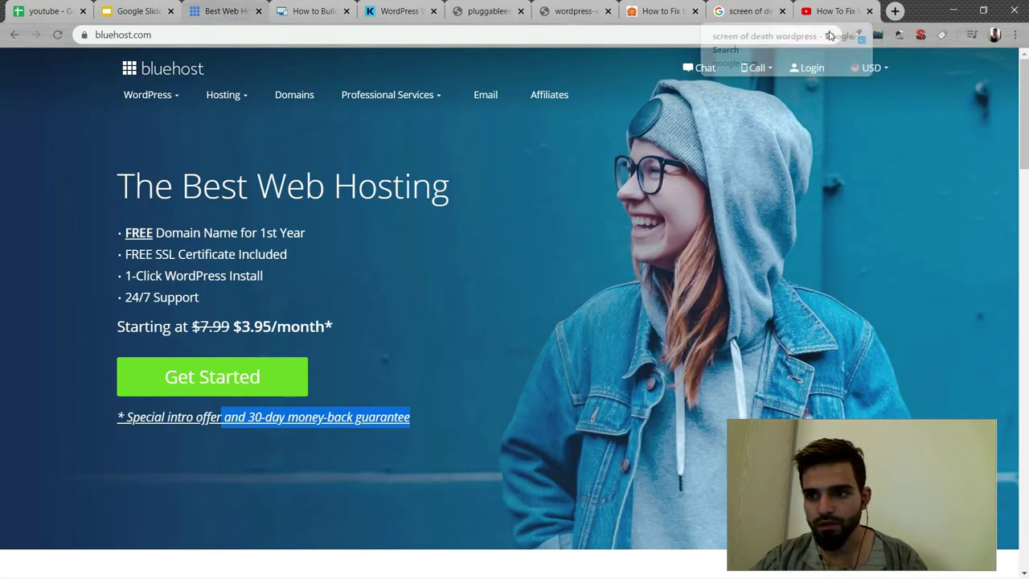
pyautogui.click(809, 68)
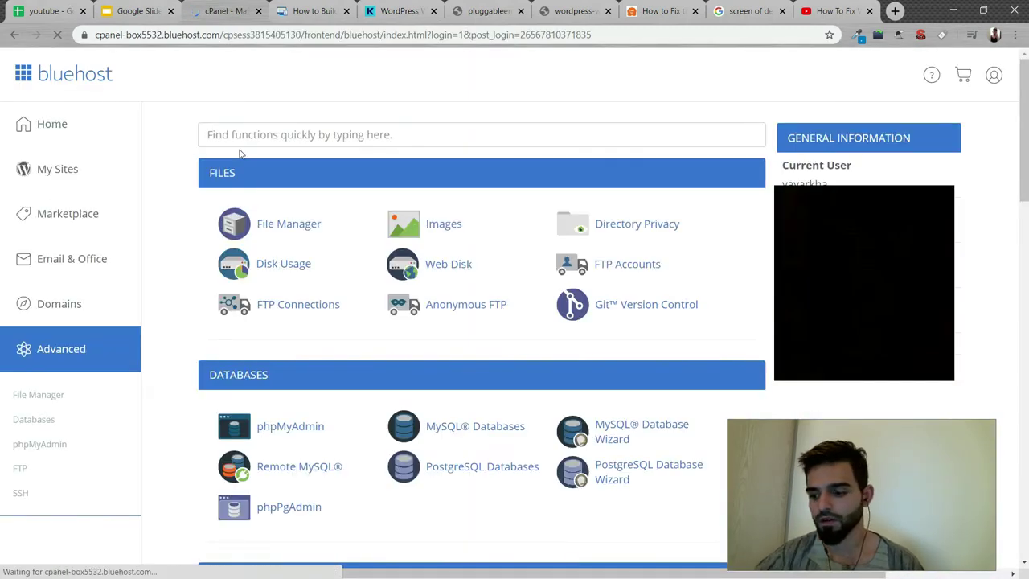
# Launch File Manager from the cPanel Files section in a new tab.
pyautogui.click(289, 224)
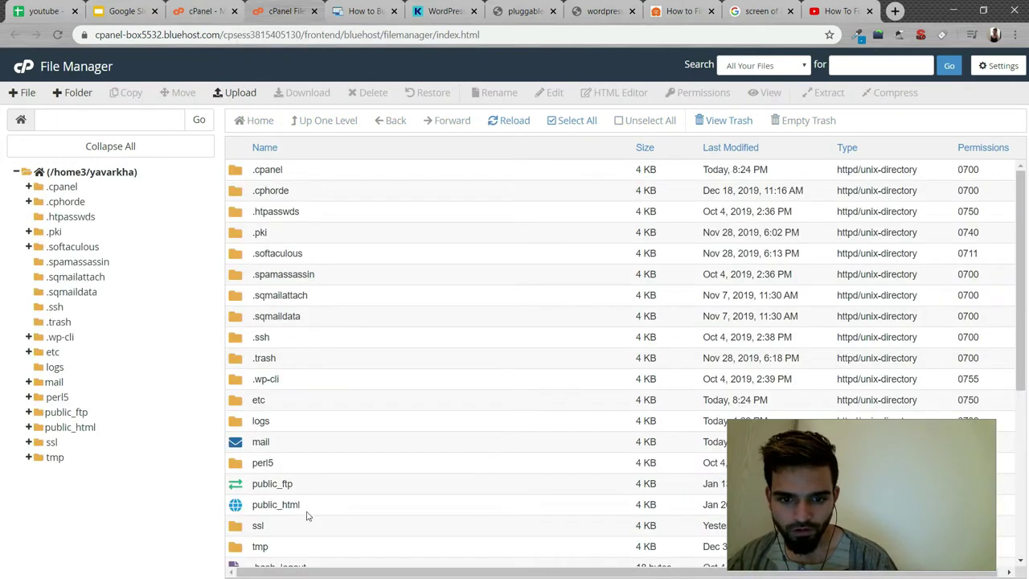
# Browse into public_html, wp-content and its plugins folder, ending back in wp-content.
pyautogui.doubleClick(312, 506)
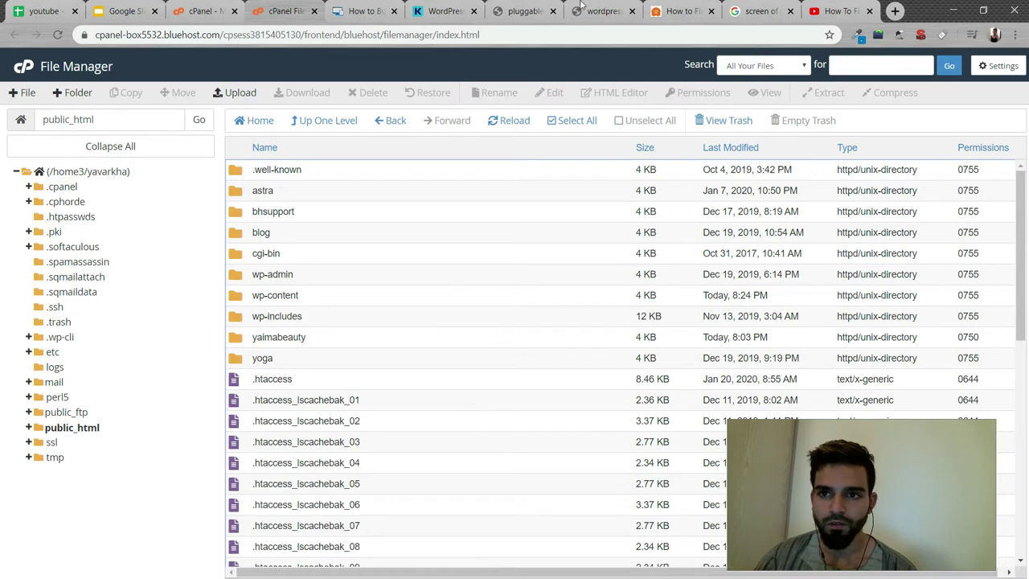
pyautogui.click(526, 11)
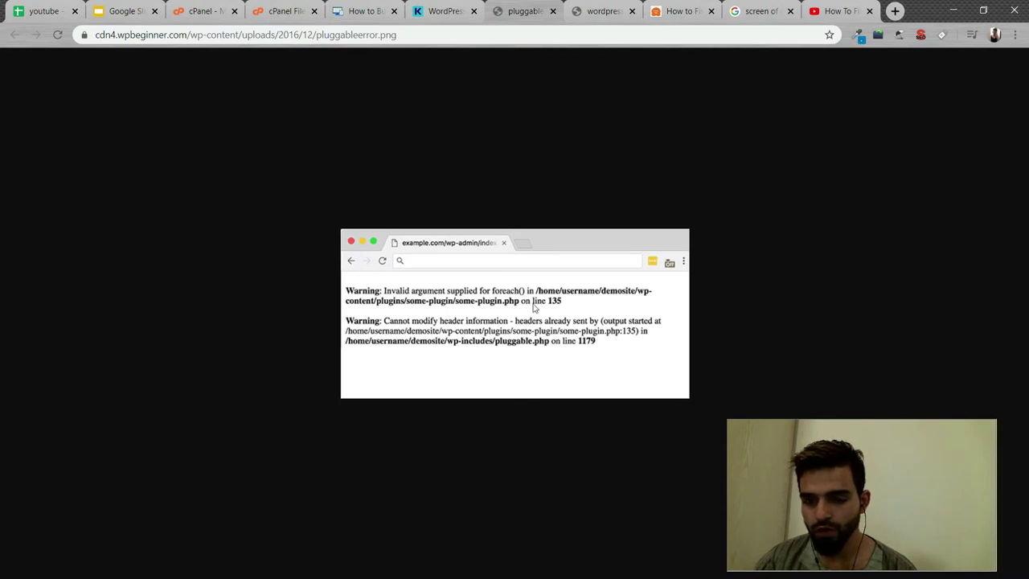
pyautogui.click(289, 11)
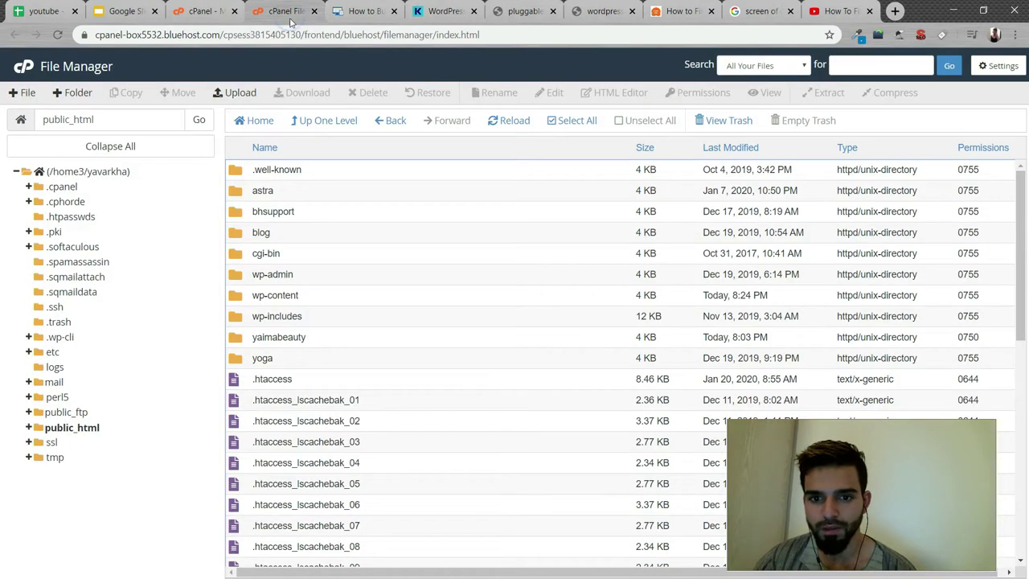
pyautogui.doubleClick(320, 318)
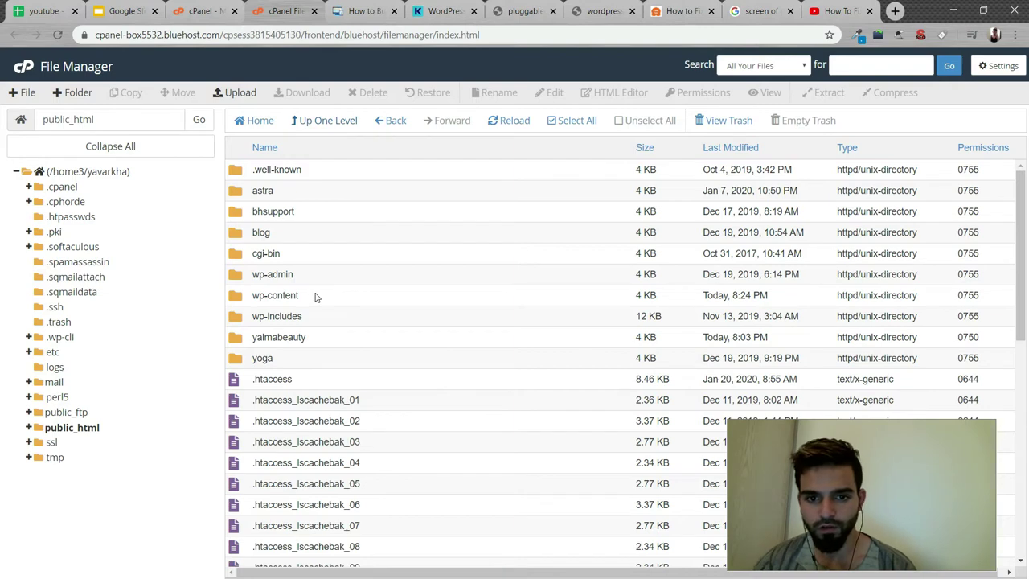
pyautogui.doubleClick(315, 296)
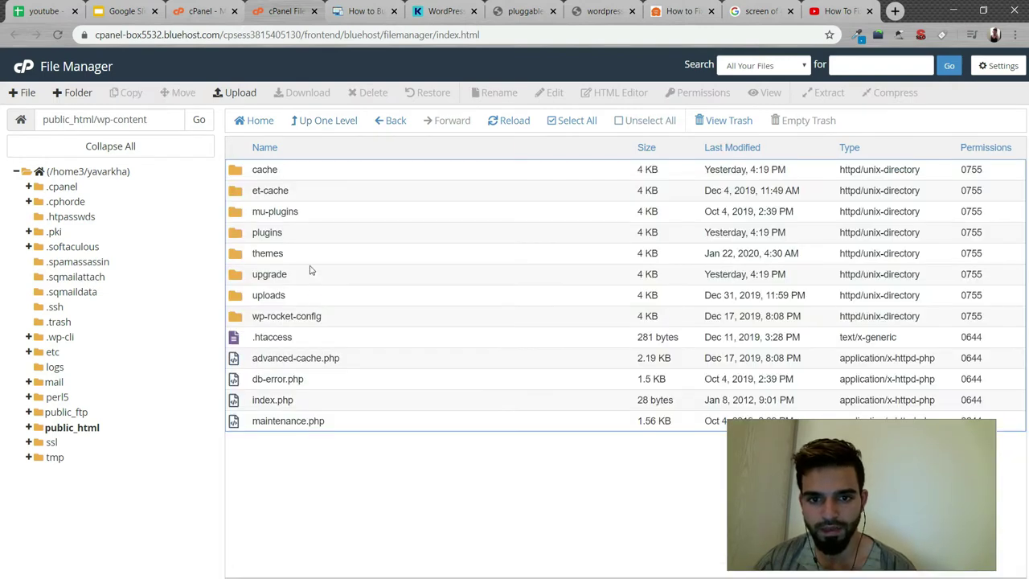
pyautogui.doubleClick(327, 235)
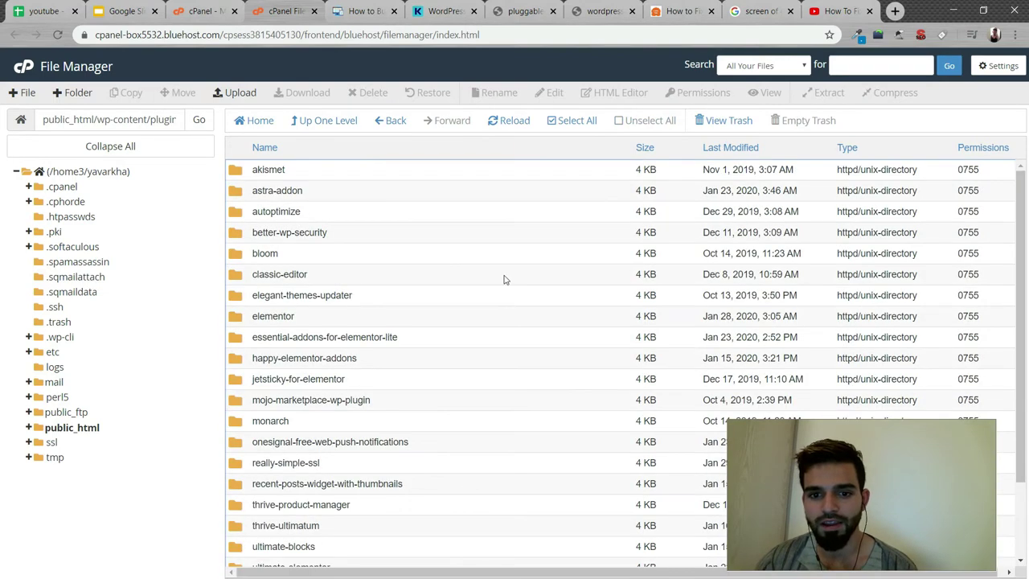
pyautogui.click(326, 123)
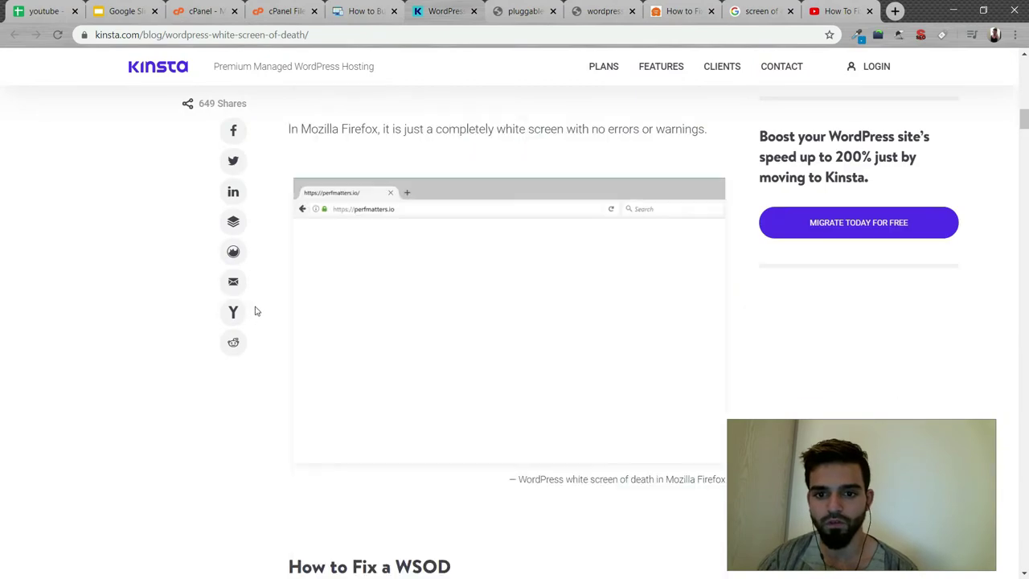
# Copy the define( 'WP_DEBUG', false ) line from the Kinsta article's code block.
pyautogui.scroll(-10, 260, 312)
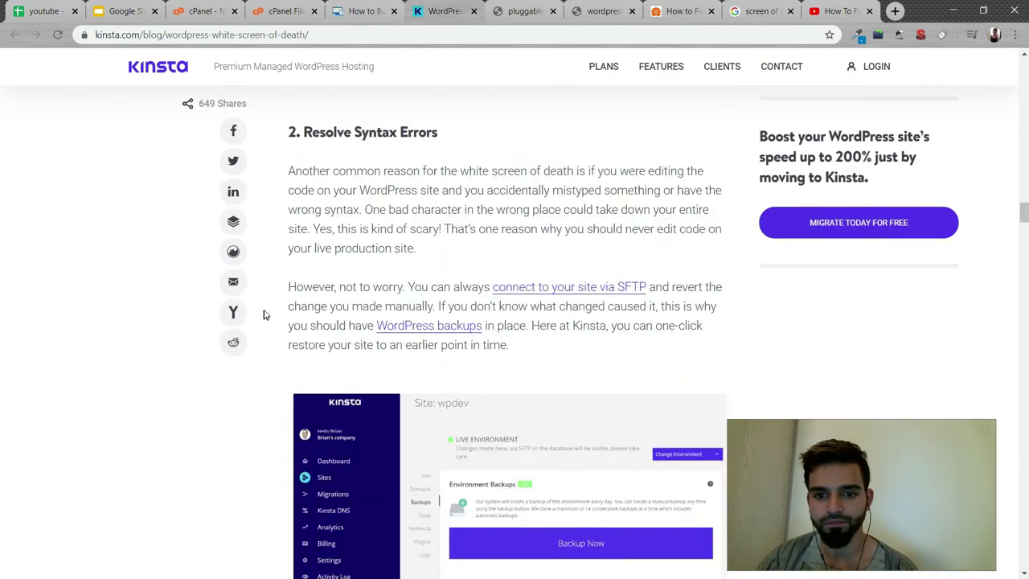
pyautogui.scroll(4, 263, 312)
pyautogui.scroll(-6, 267, 307)
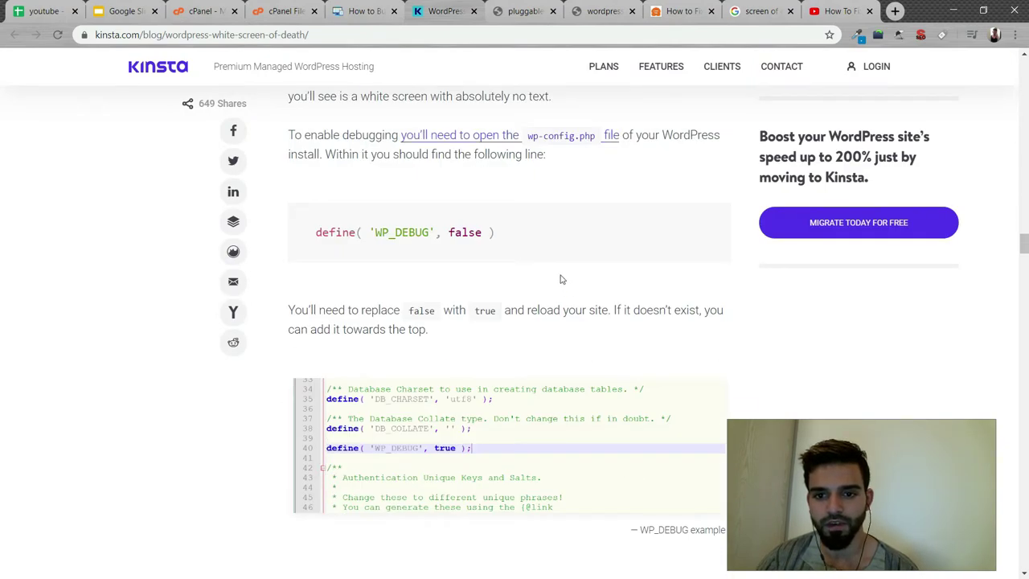
pyautogui.moveTo(524, 242); pyautogui.dragTo(318, 229)
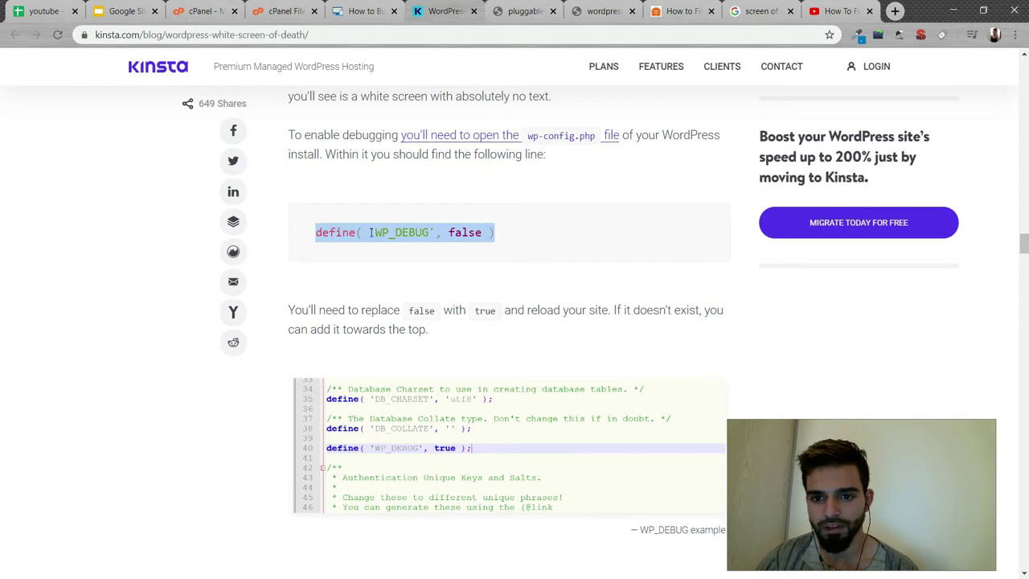
pyautogui.click(461, 232)
pyautogui.moveTo(316, 236); pyautogui.dragTo(494, 233)
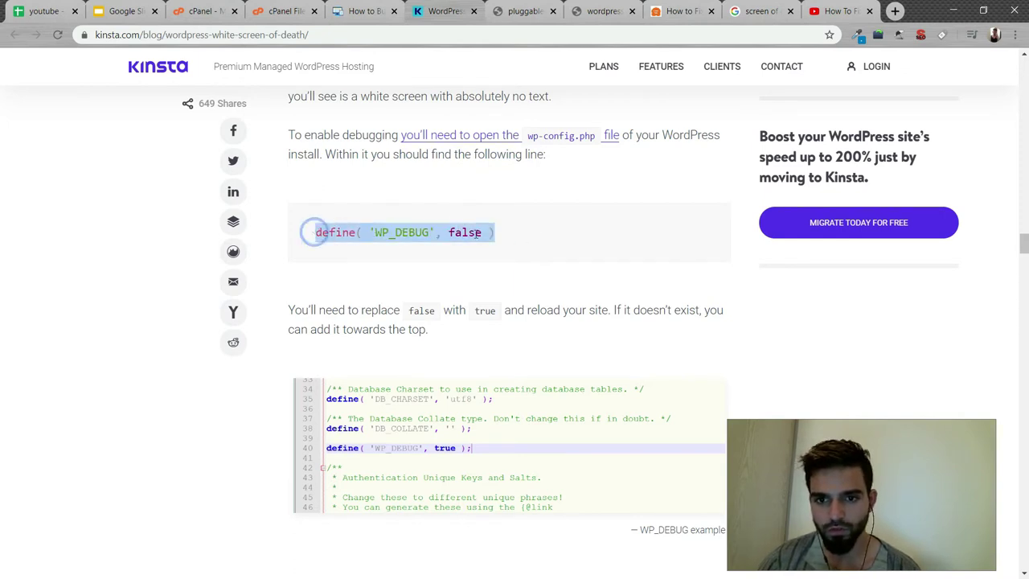
pyautogui.rightClick(463, 231)
pyautogui.click(483, 239)
# Move up from wp-content to public_html and open wp-config.php in the utf-8 editor.
pyautogui.click(291, 6)
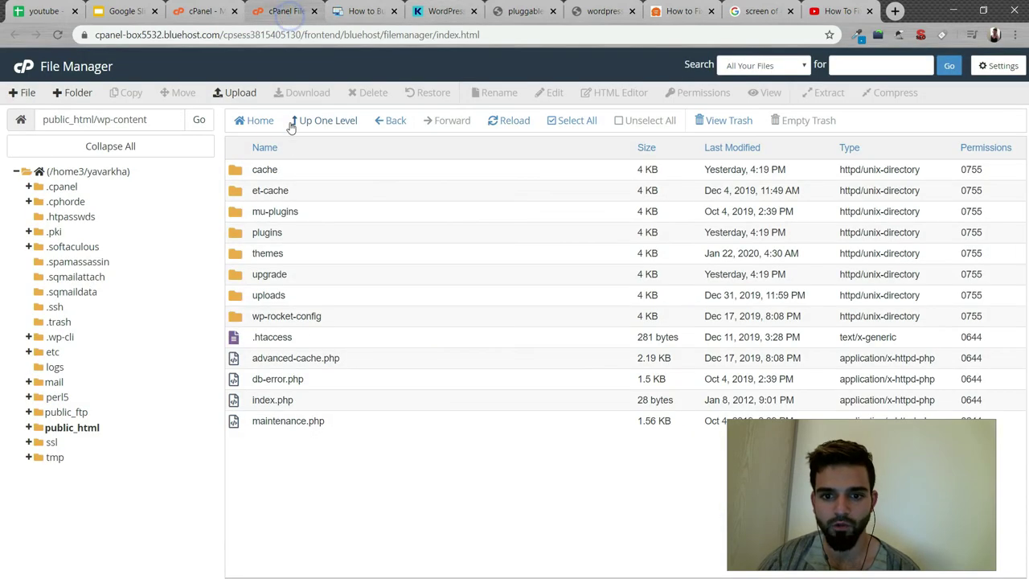
pyautogui.click(305, 122)
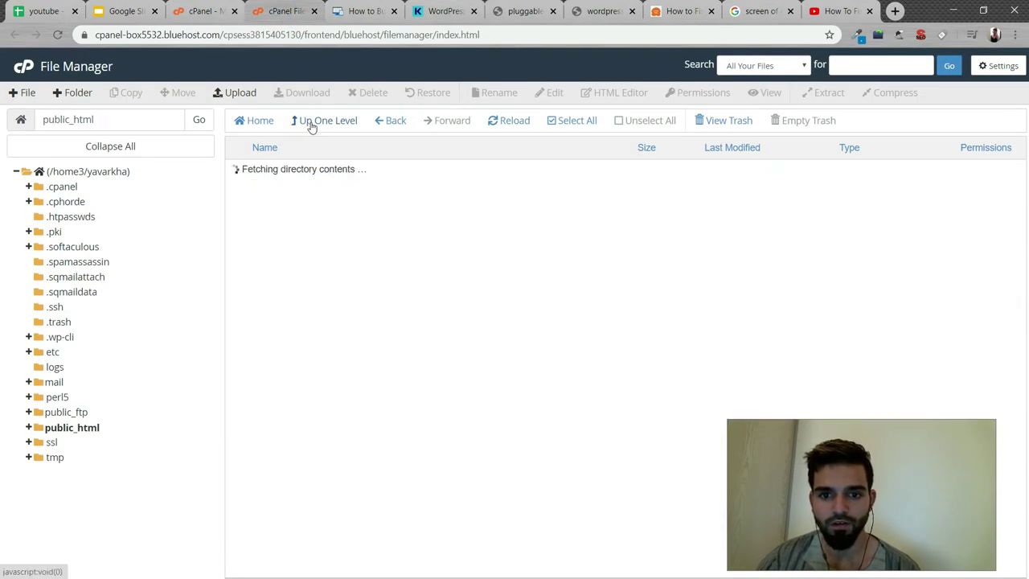
pyautogui.scroll(-5, 381, 223)
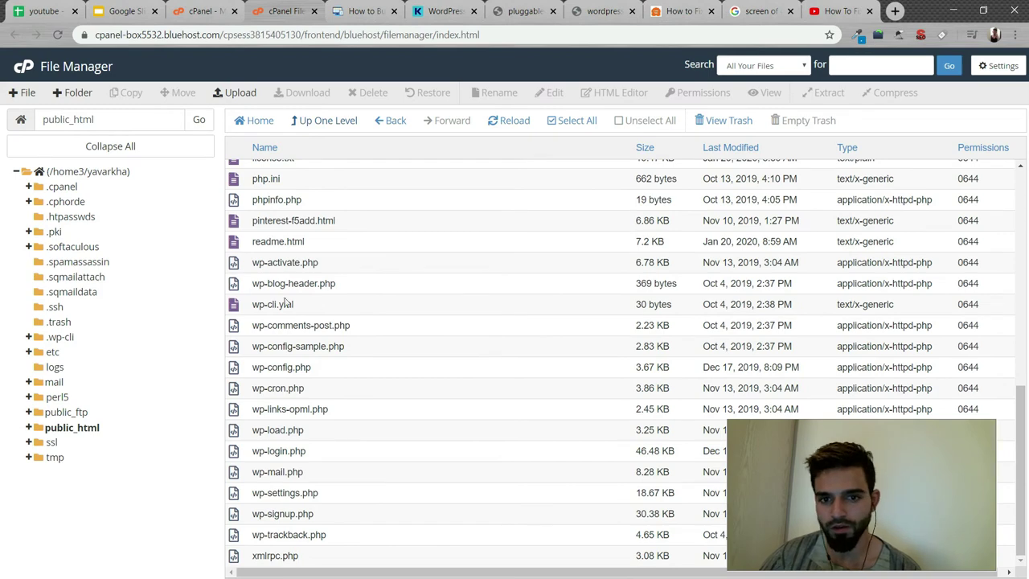
pyautogui.click(316, 371)
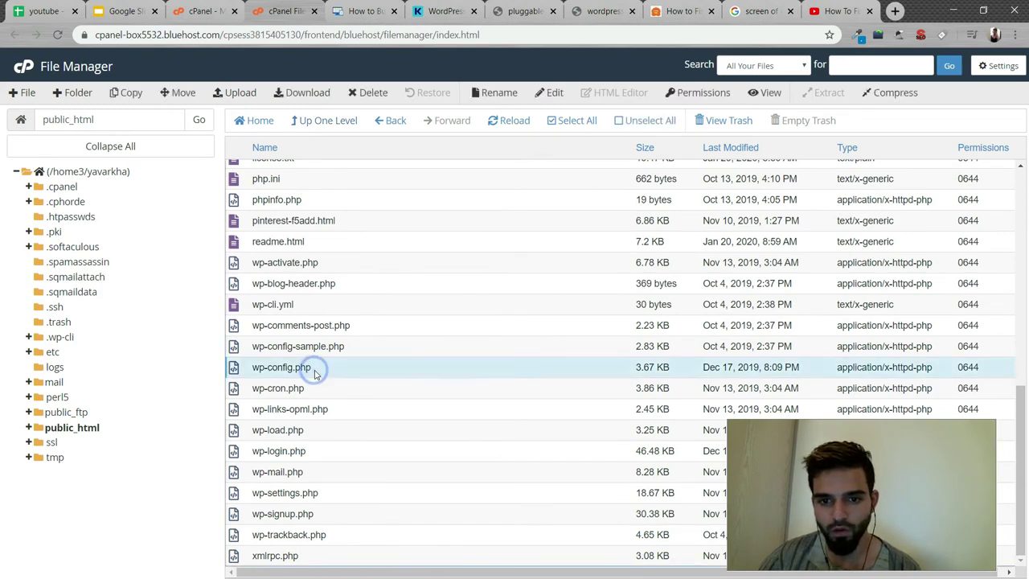
pyautogui.rightClick(315, 373)
pyautogui.click(356, 418)
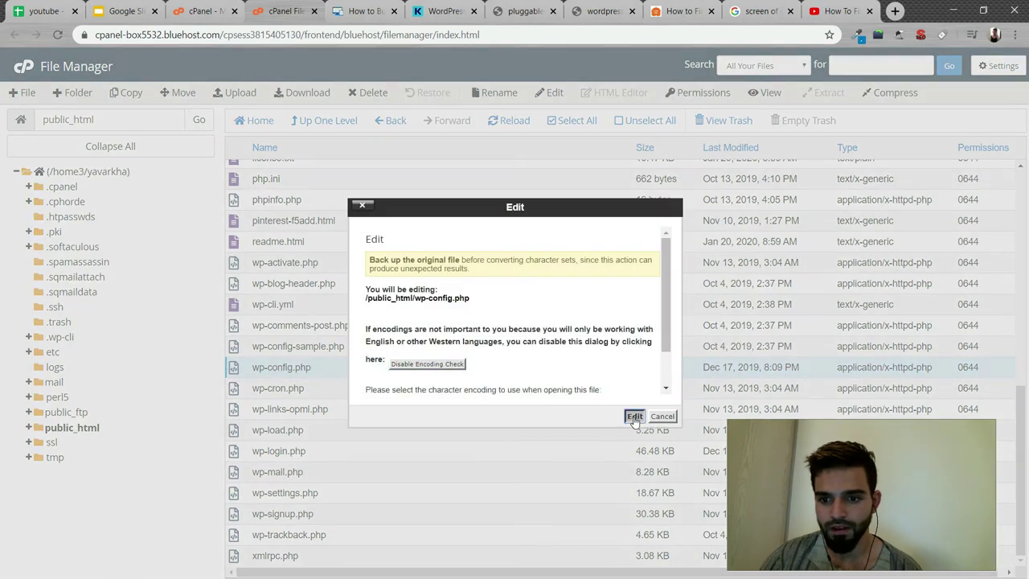
pyautogui.click(635, 416)
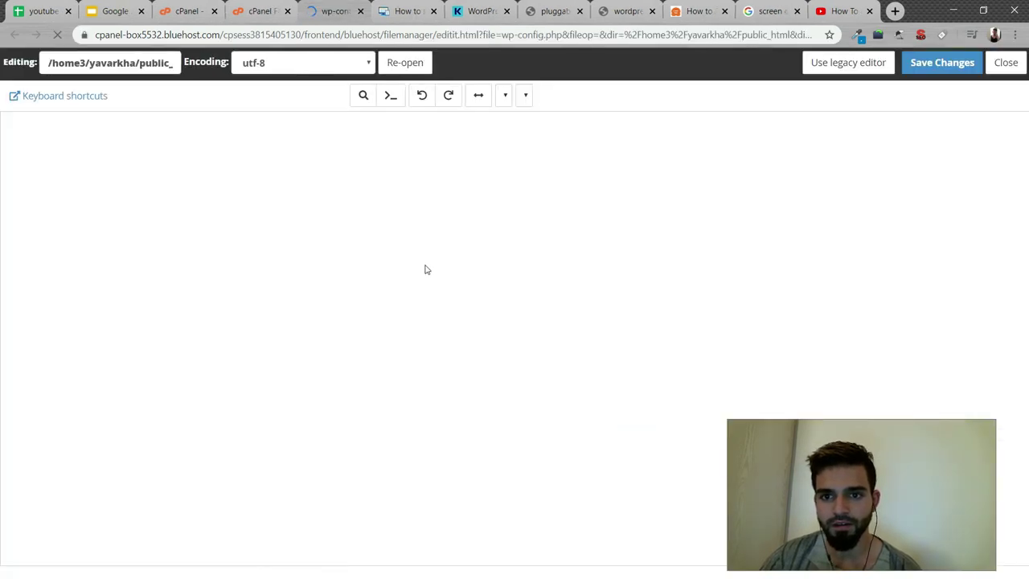
# Scroll through wp-config.php's debugging section, then show the pluggable.php warning screenshot.
pyautogui.scroll(-10, 311, 438)
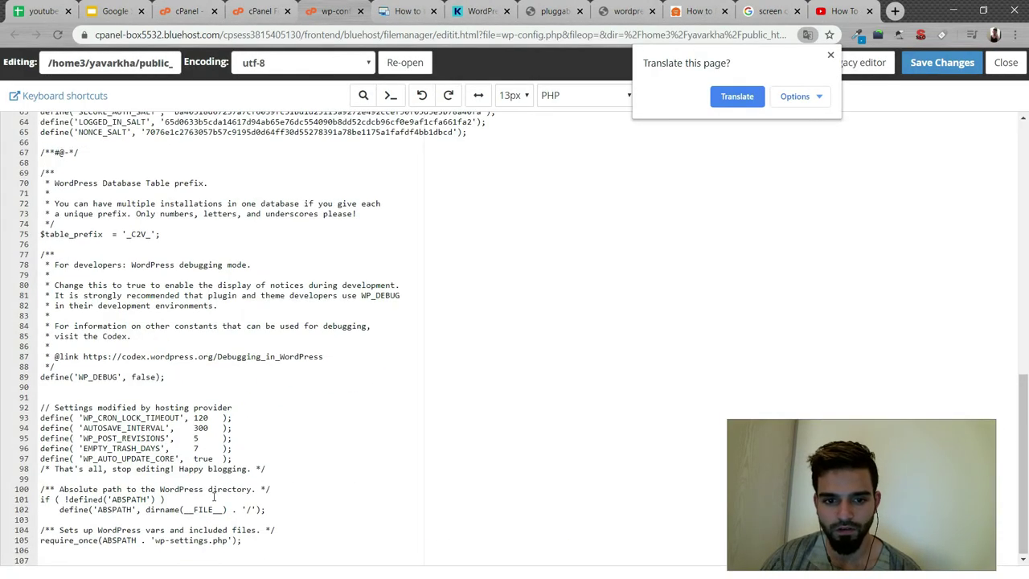
pyautogui.click(253, 510)
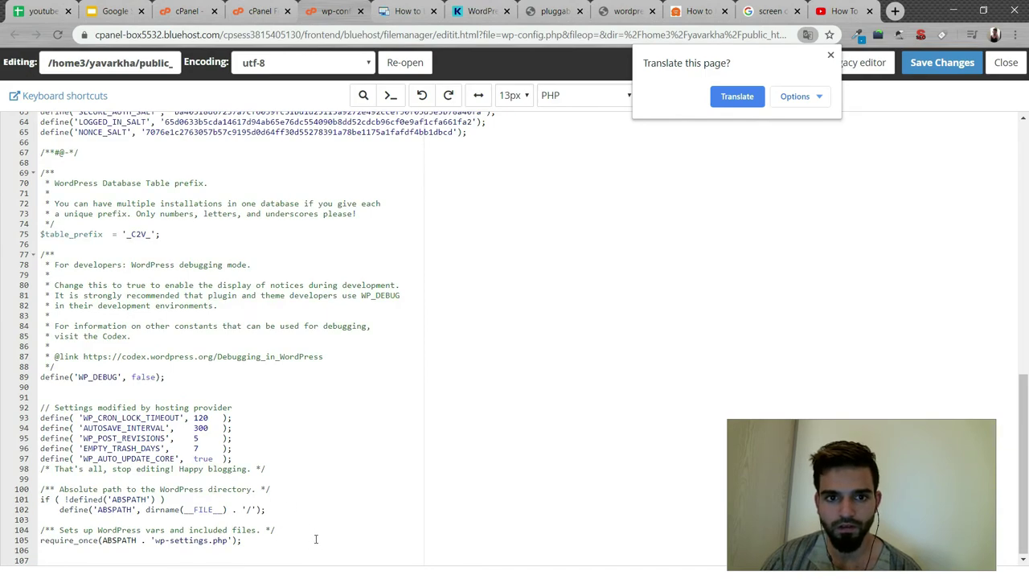
pyautogui.scroll(15, 322, 482)
pyautogui.scroll(-15, 349, 381)
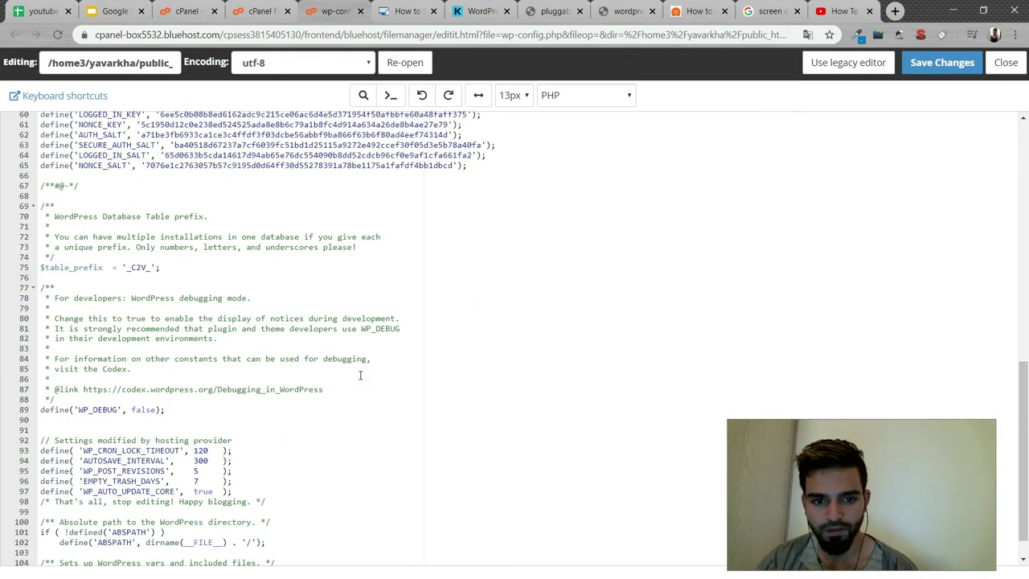
pyautogui.scroll(-1, 360, 375)
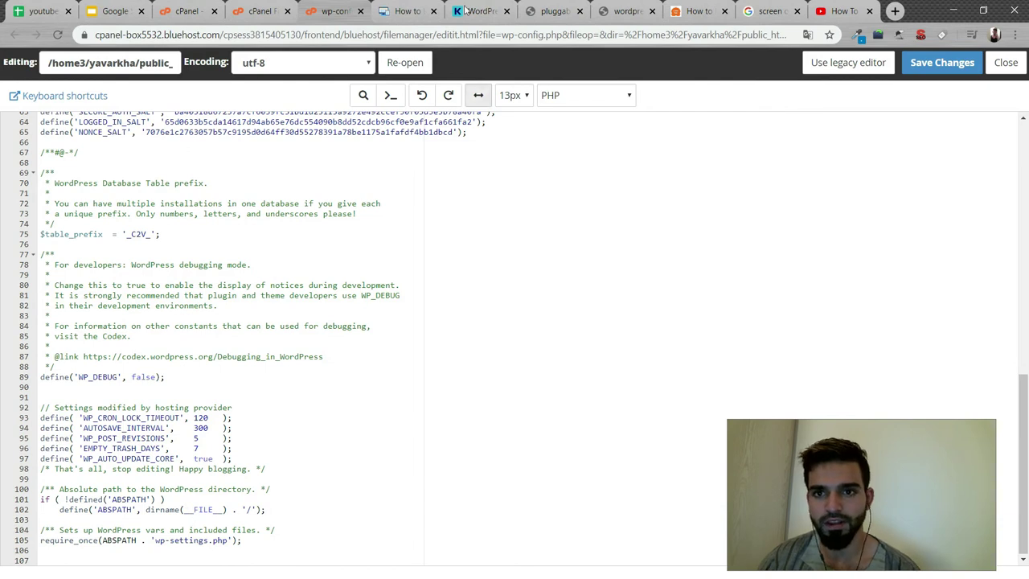
pyautogui.click(535, 10)
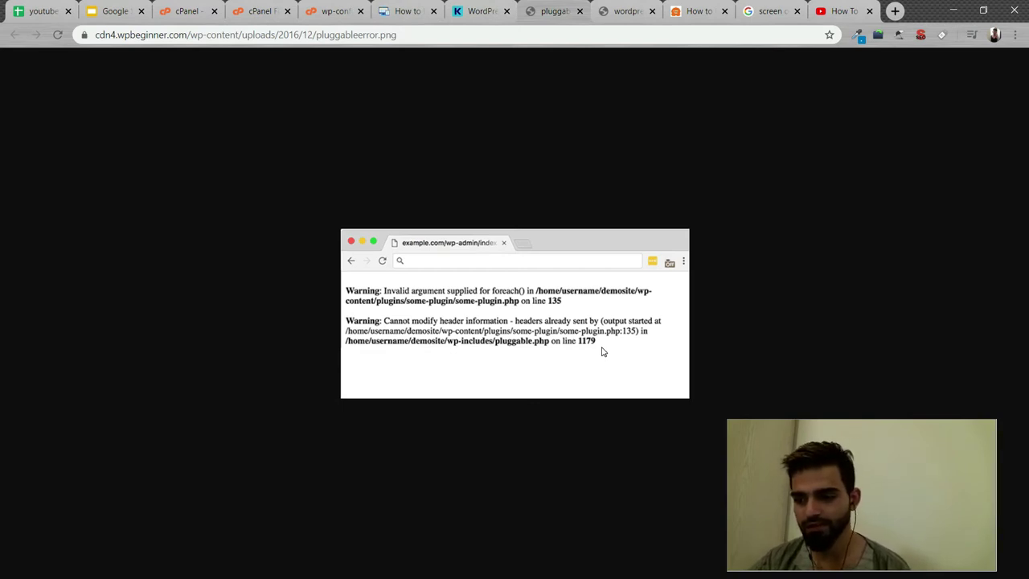
# Compare the pluggable error and white-screen screenshots, then return to the wp-config.php editor tab.
pyautogui.click(623, 12)
pyautogui.click(579, 12)
pyautogui.click(604, 11)
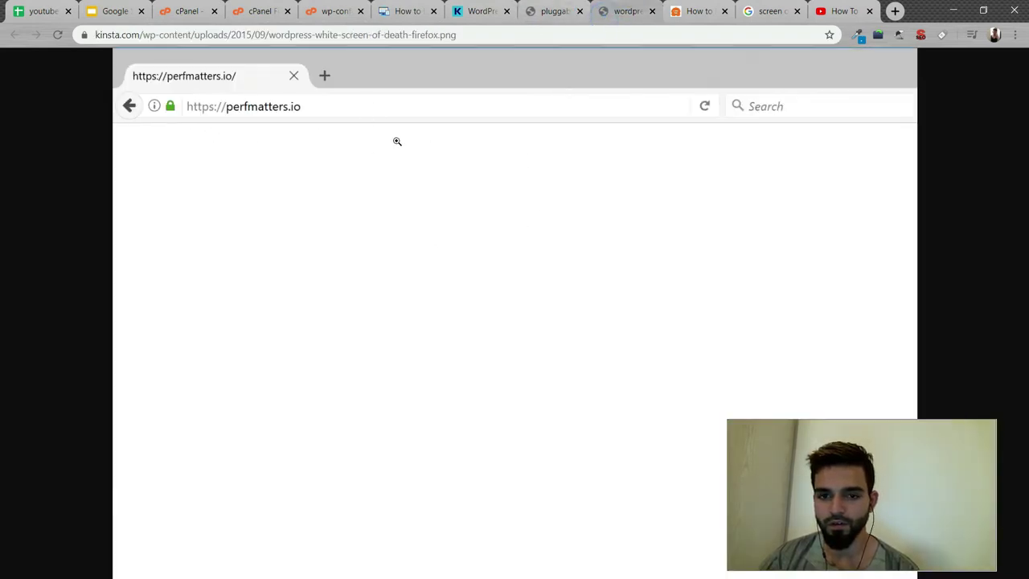
pyautogui.click(329, 10)
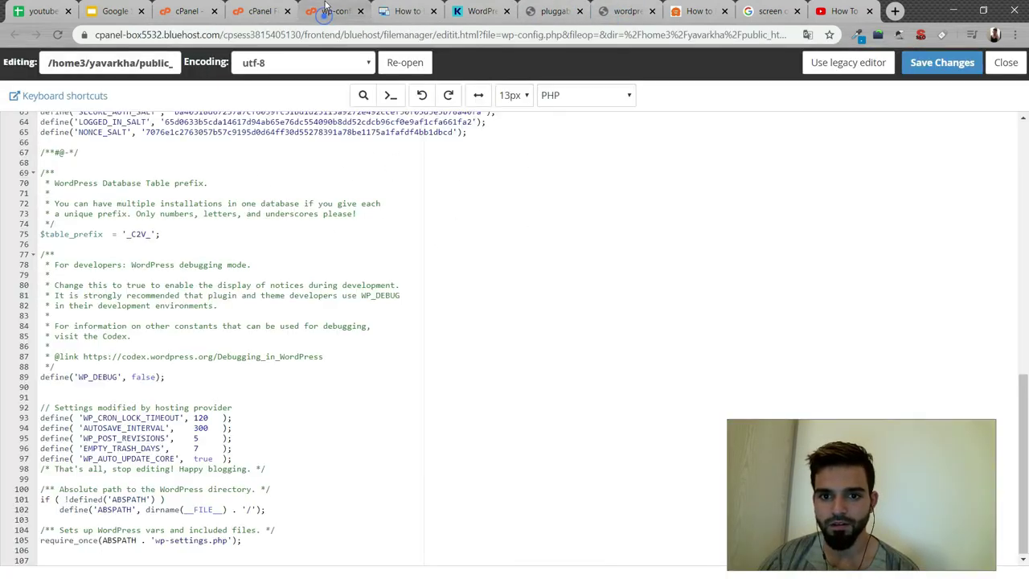
# From the cPanel home, reopen public_html in File Manager and scroll to wp-config.php and wp-content.
pyautogui.click(211, 8)
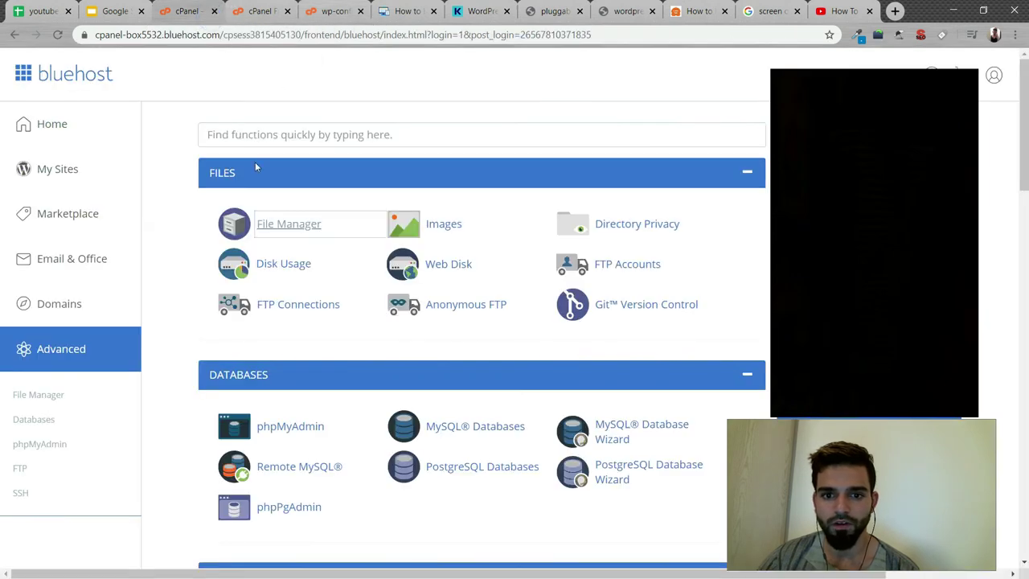
pyautogui.click(273, 224)
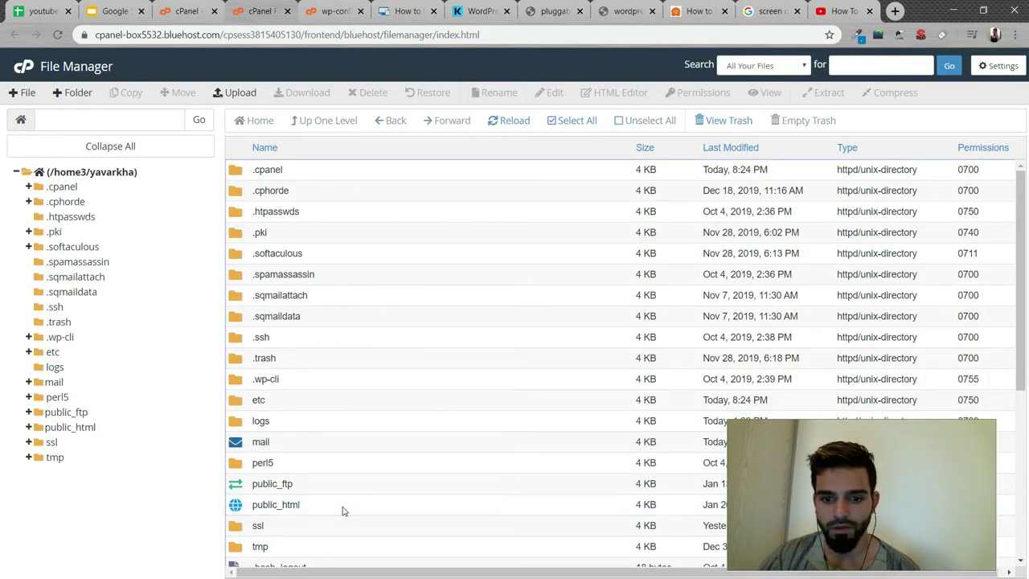
pyautogui.doubleClick(341, 509)
pyautogui.scroll(-1, 397, 404)
pyautogui.scroll(1, 391, 375)
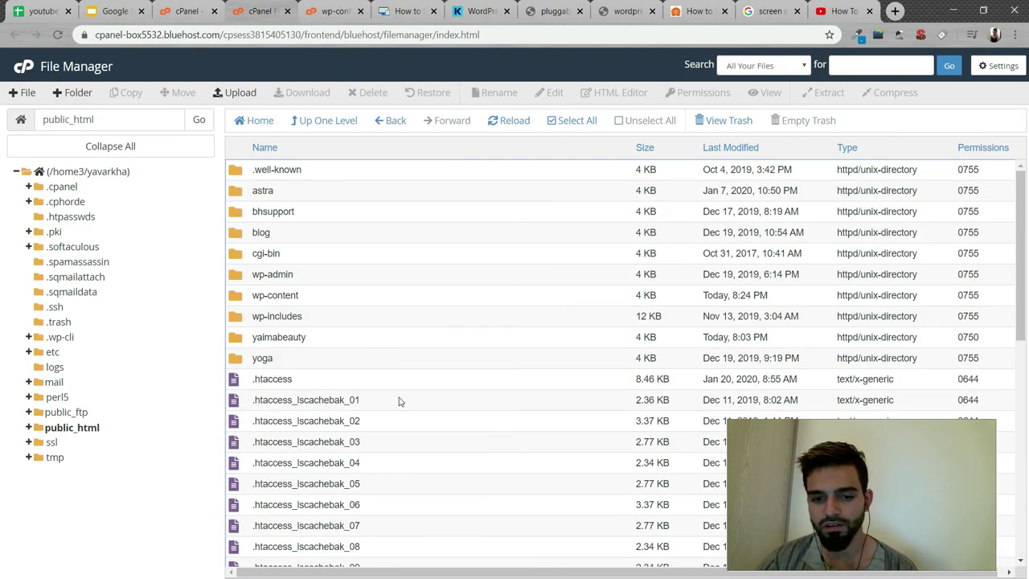
pyautogui.scroll(-10, 448, 418)
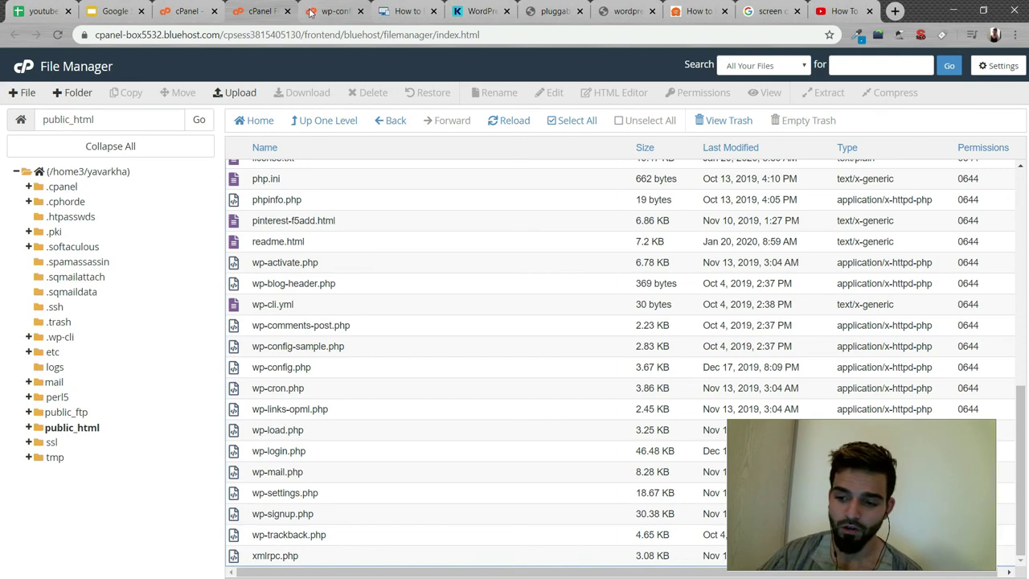
# Show the yavarkhan.com free WordPress course page and highlight its free traffic techniques bullet.
pyautogui.click(405, 10)
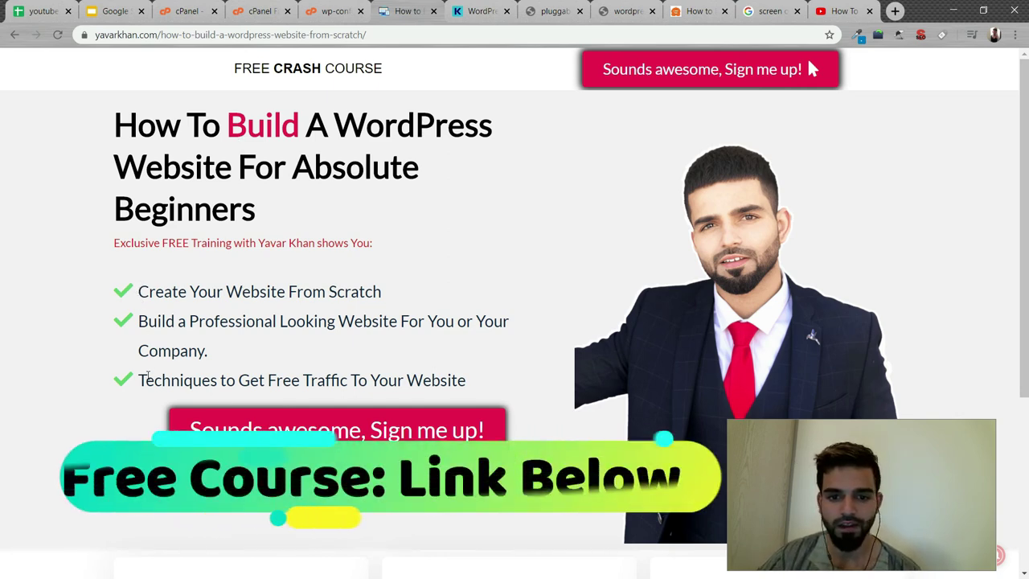
pyautogui.moveTo(138, 381); pyautogui.dragTo(463, 383)
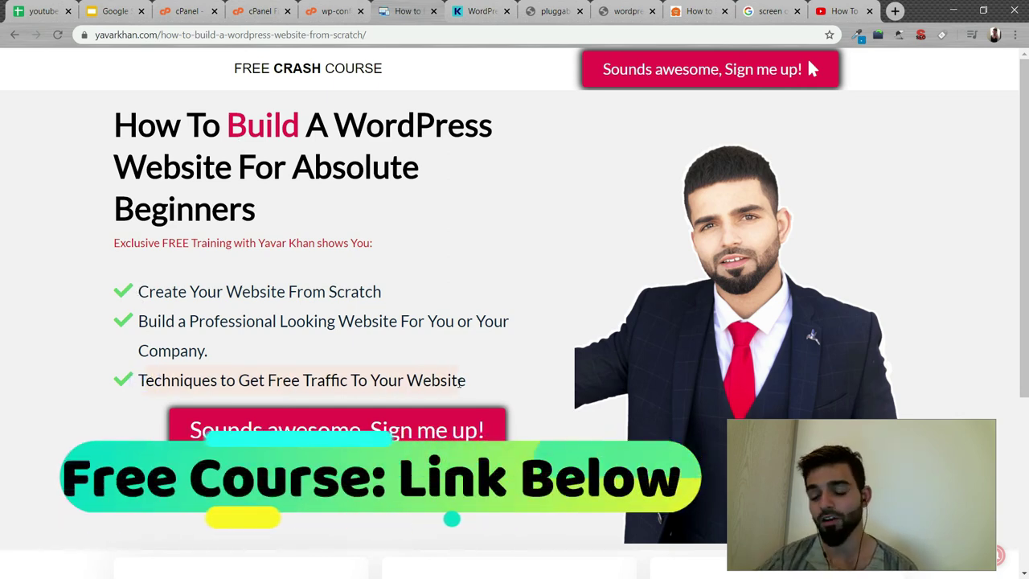